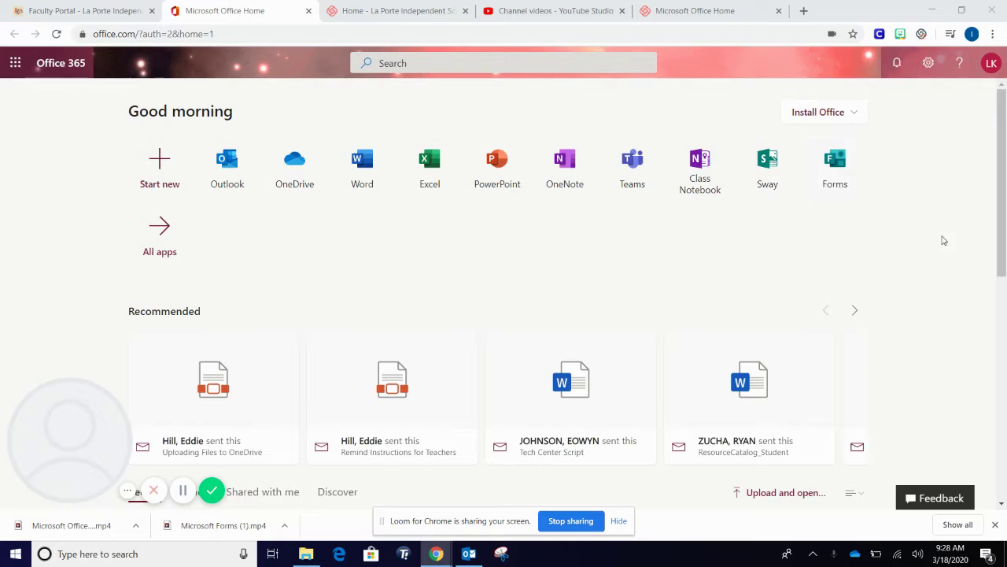
Open Microsoft Forms from Office 365 and create a new quiz.
left_click(846, 178)
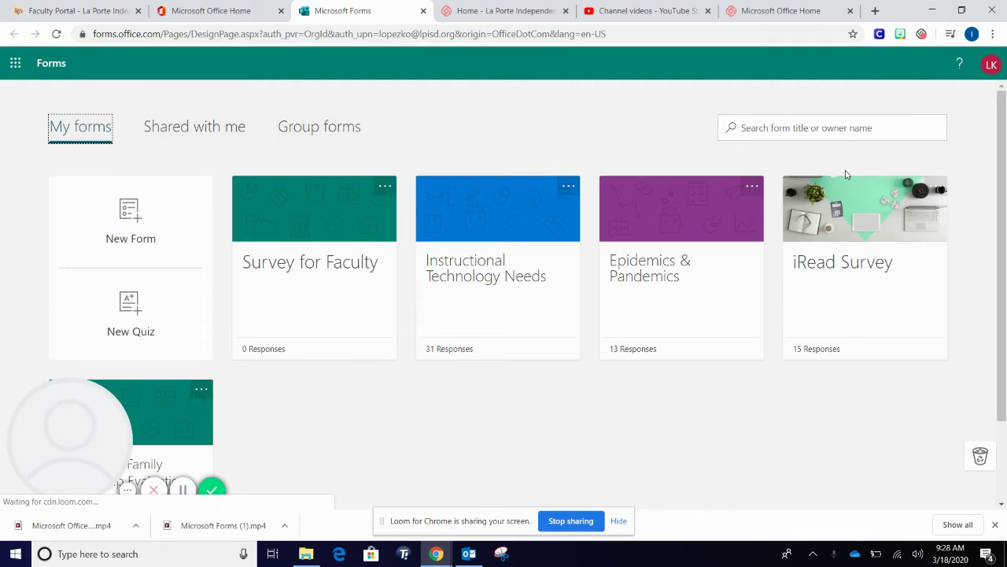
left_click(163, 323)
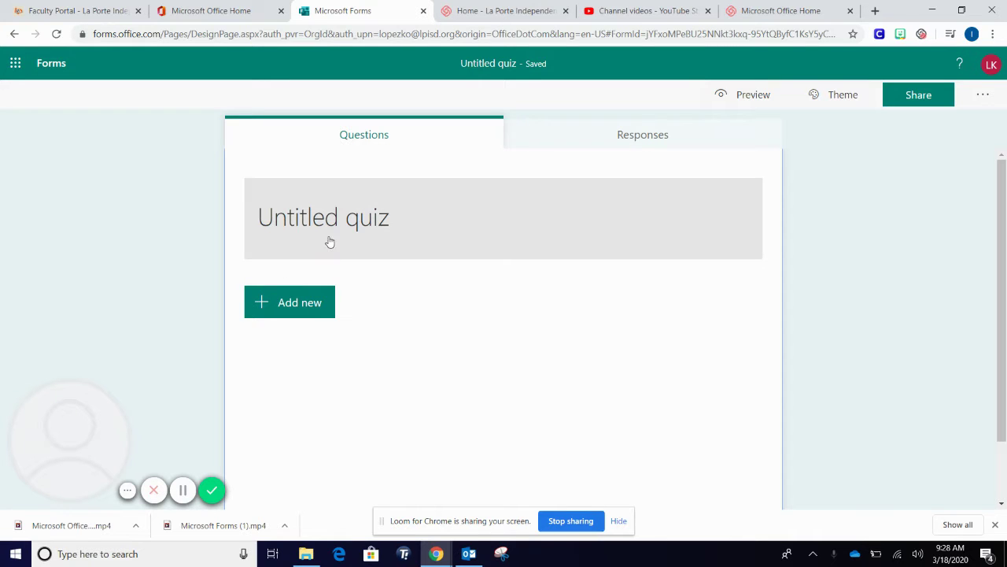
Title the quiz "Quick Assessment" and add the description "Take now".
left_click(311, 206)
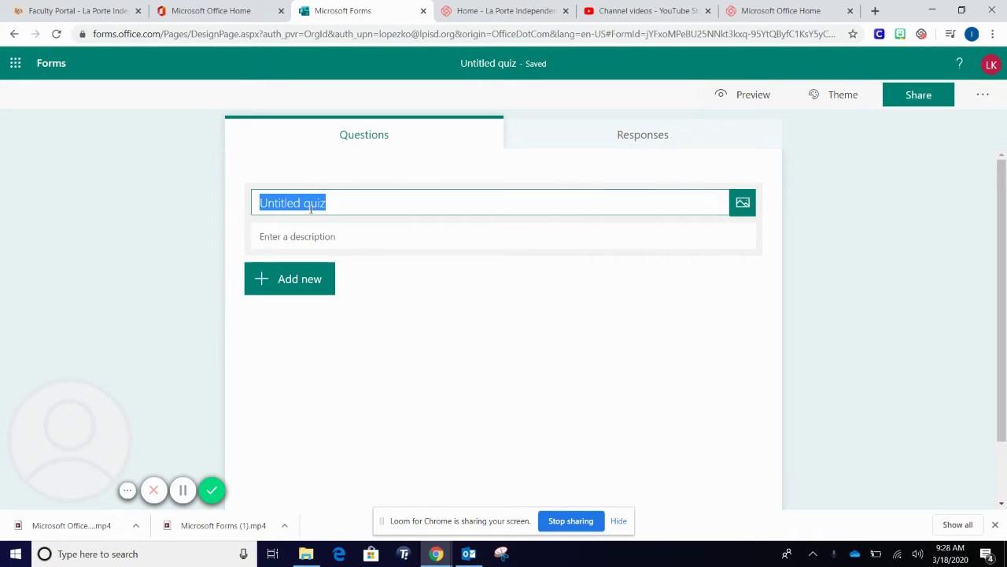
left_click(436, 199)
key("BackSpace")
key("BackSpace")
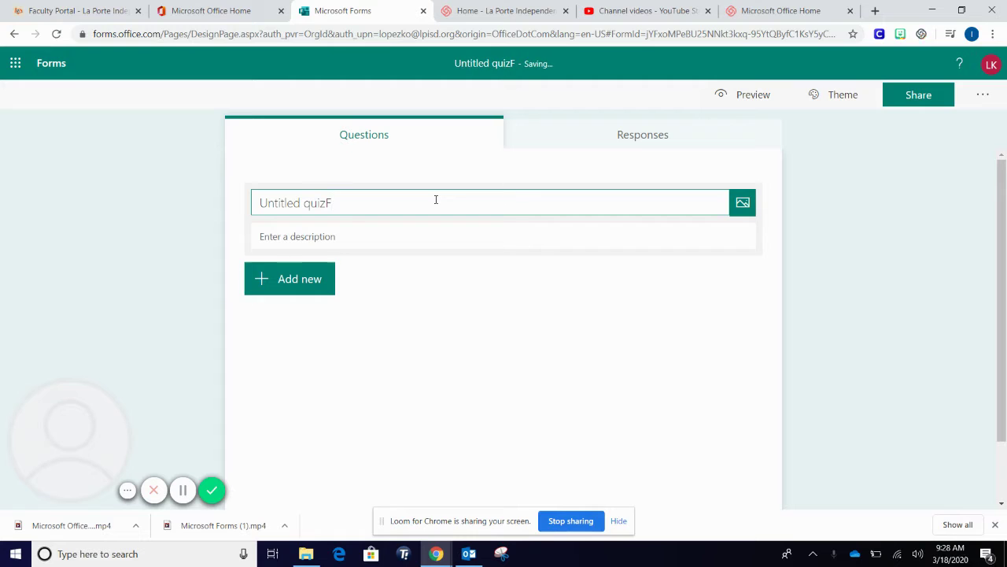
key("BackSpace")
key("BackSpace")
key("BackSpace")
key("BackSpace")
key("BackSpace")
key("BackSpace")
key("BackSpace")
key("BackSpace")
key("BackSpace")
key("BackSpace")
key("BackSpace")
type("QUick ")
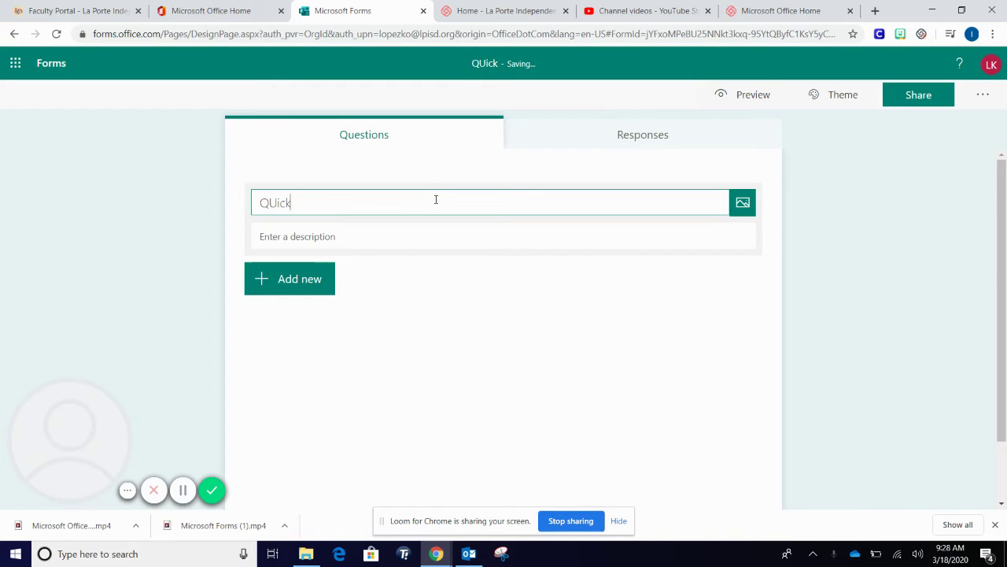
type("Assessment")
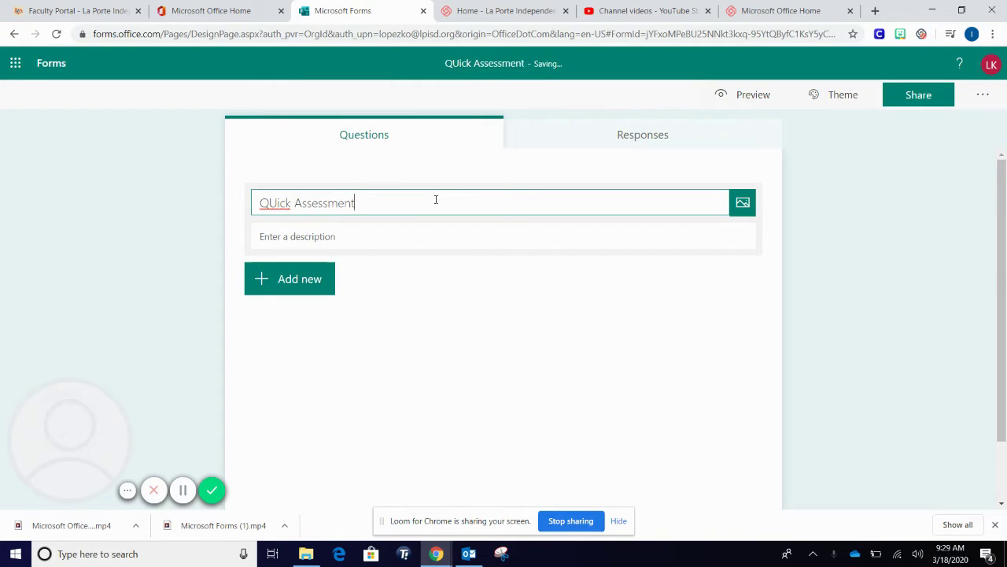
key("Tab")
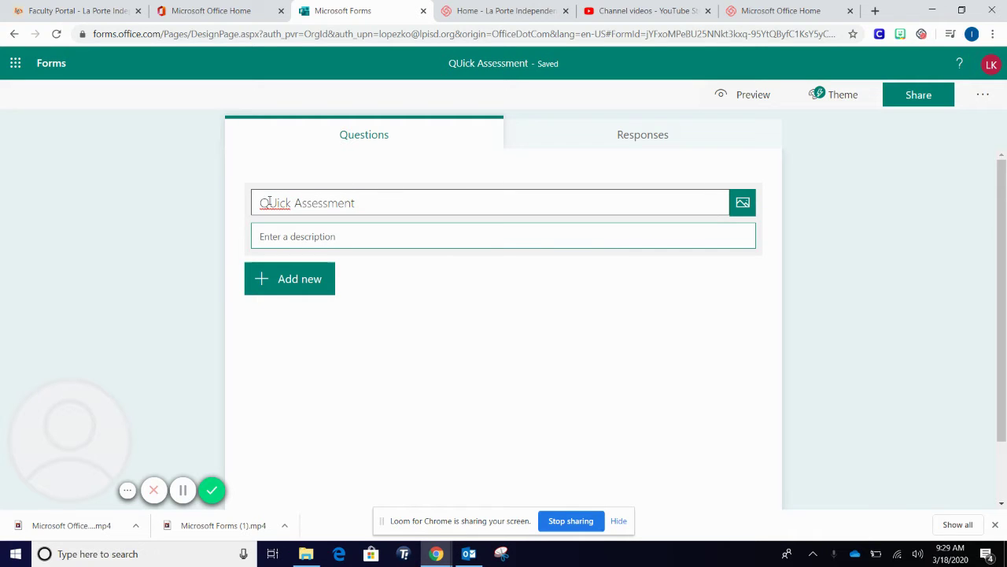
key("shift+Tab")
type("Quci")
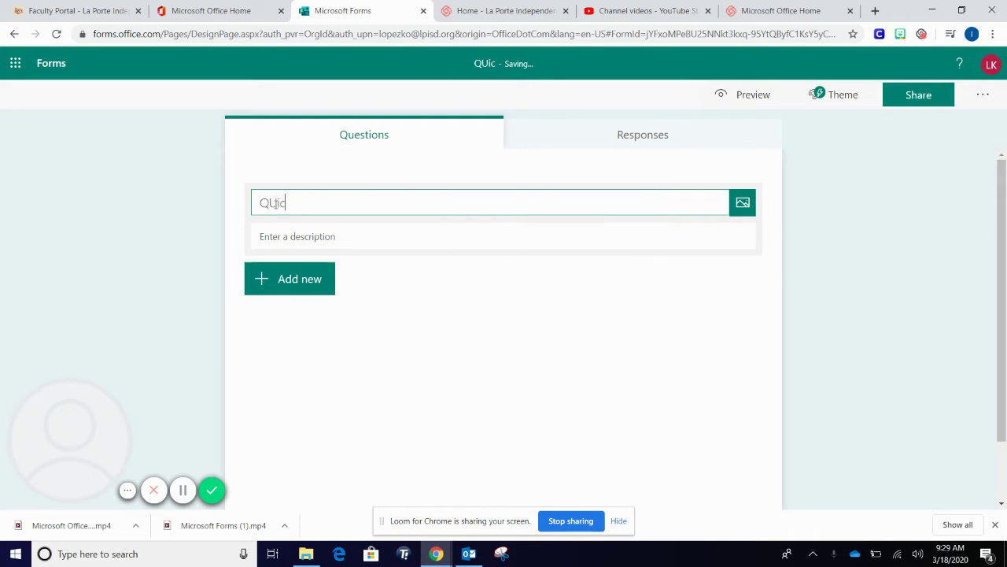
key("BackSpace")
key("BackSpace")
type("ick Assessment")
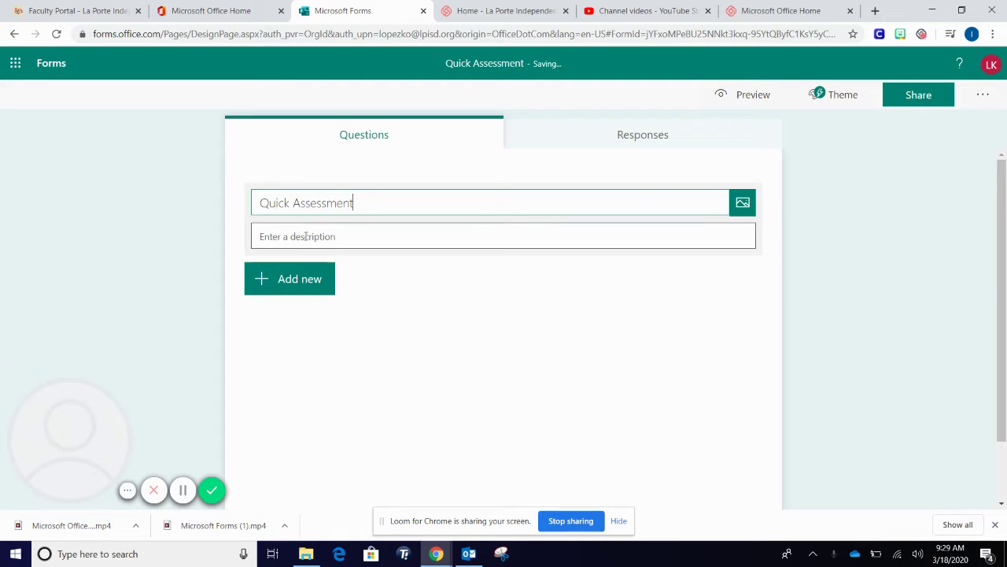
left_click(387, 230)
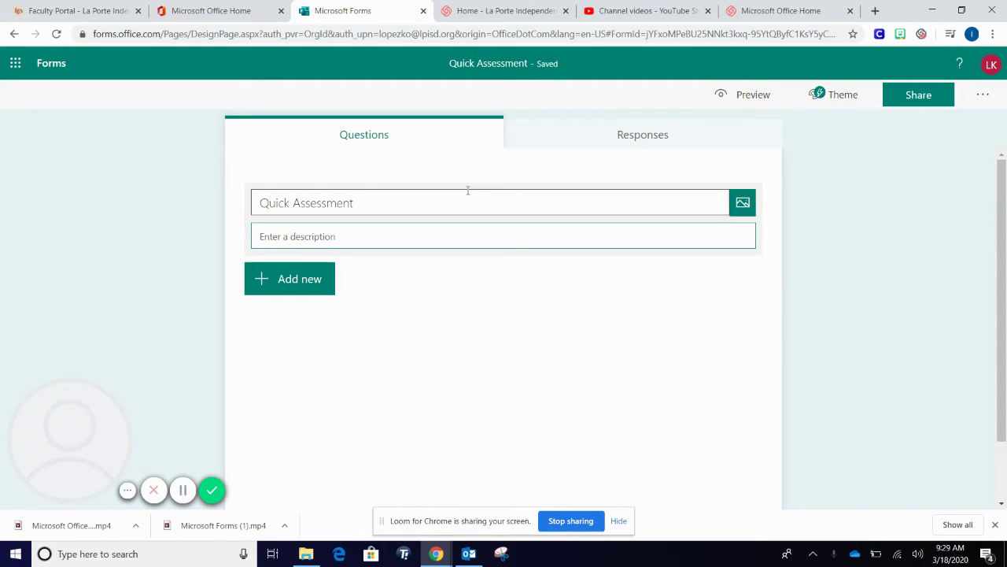
type("Take now")
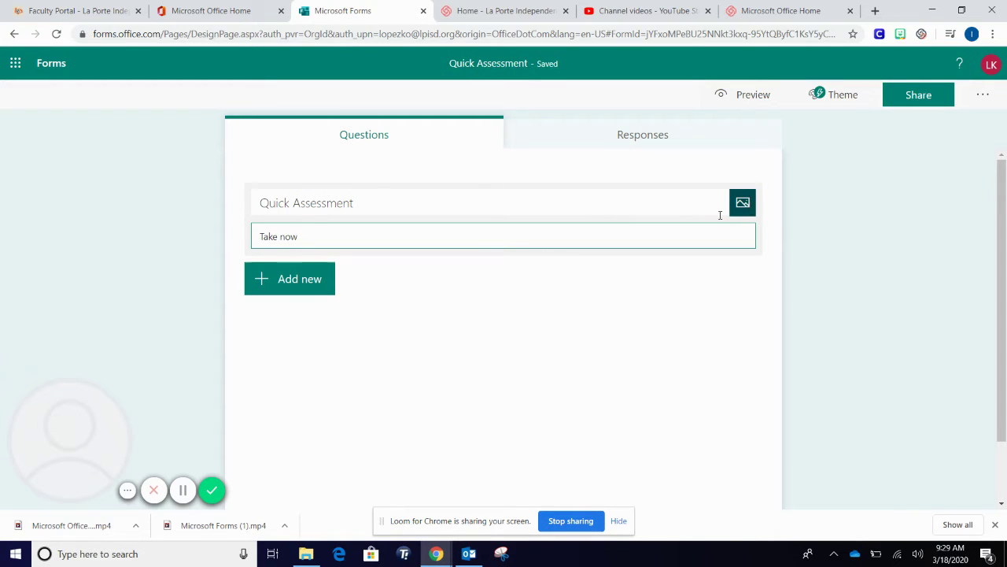
Add a choice question with the text "What is 2+2?".
left_click(280, 288)
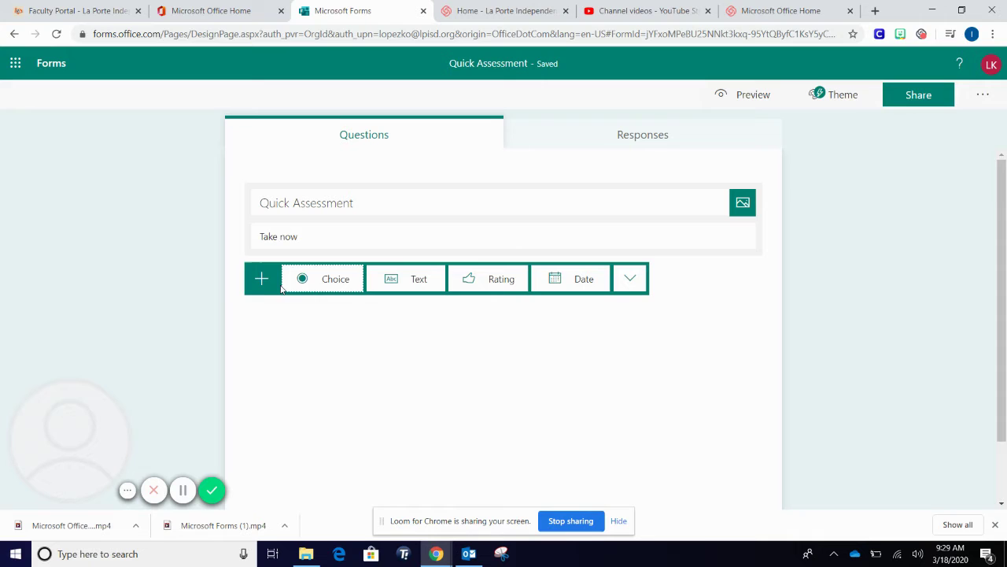
left_click(320, 290)
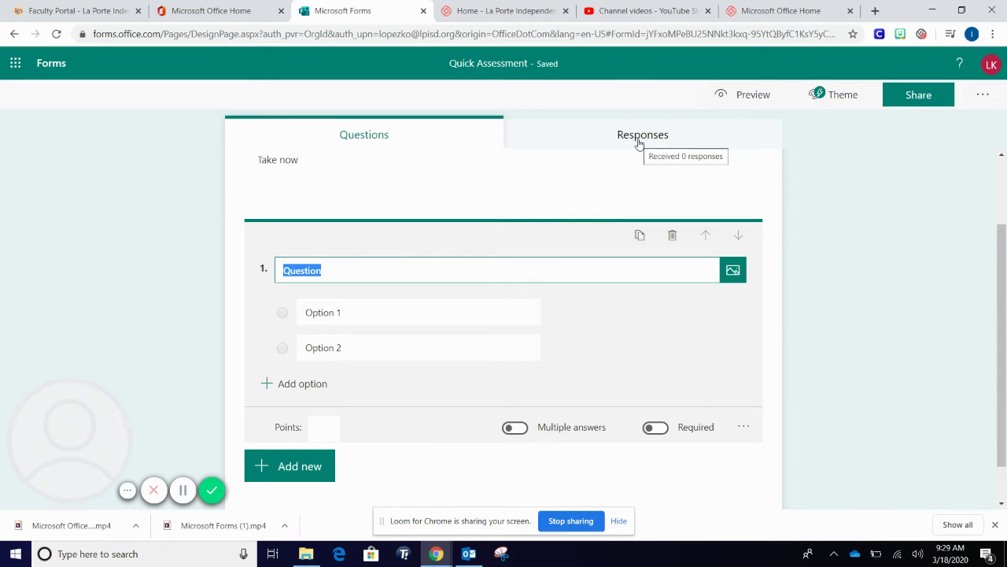
type("What is 2+2?")
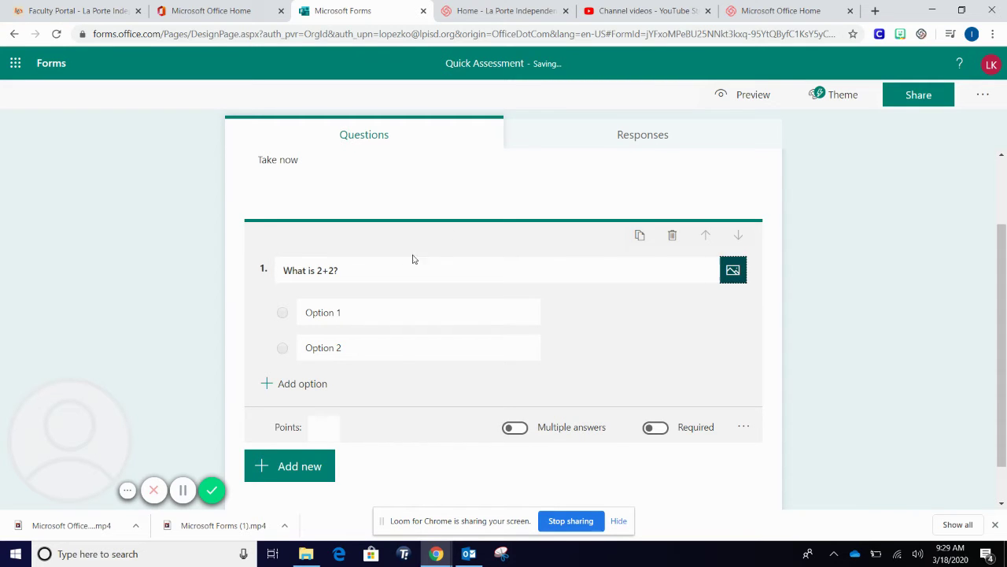
Give the question the answer options 1, 2, 3 and 4, and mark 4 as the correct answer.
left_click(367, 311)
type("1")
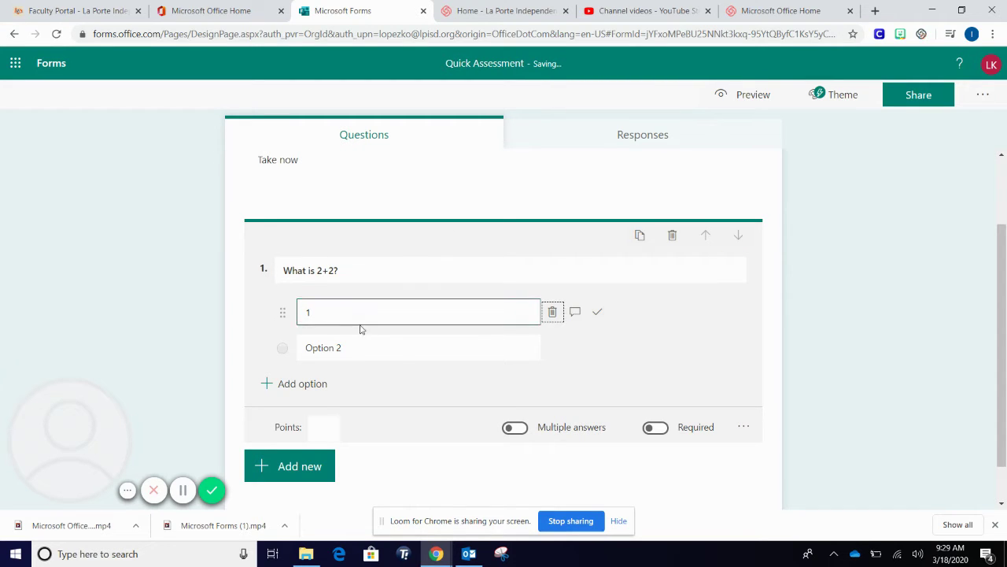
left_click(350, 350)
type("2")
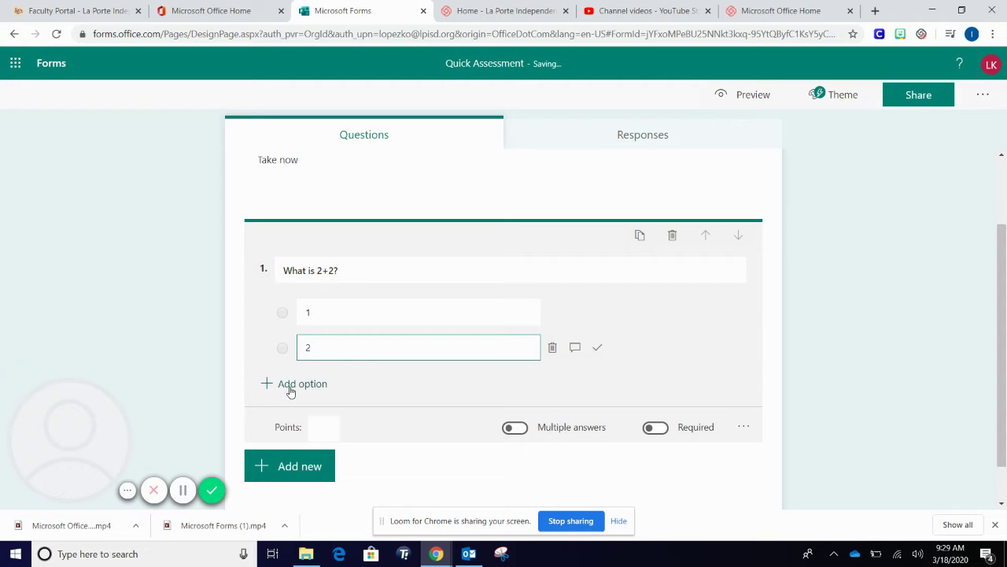
left_click(289, 386)
type("3")
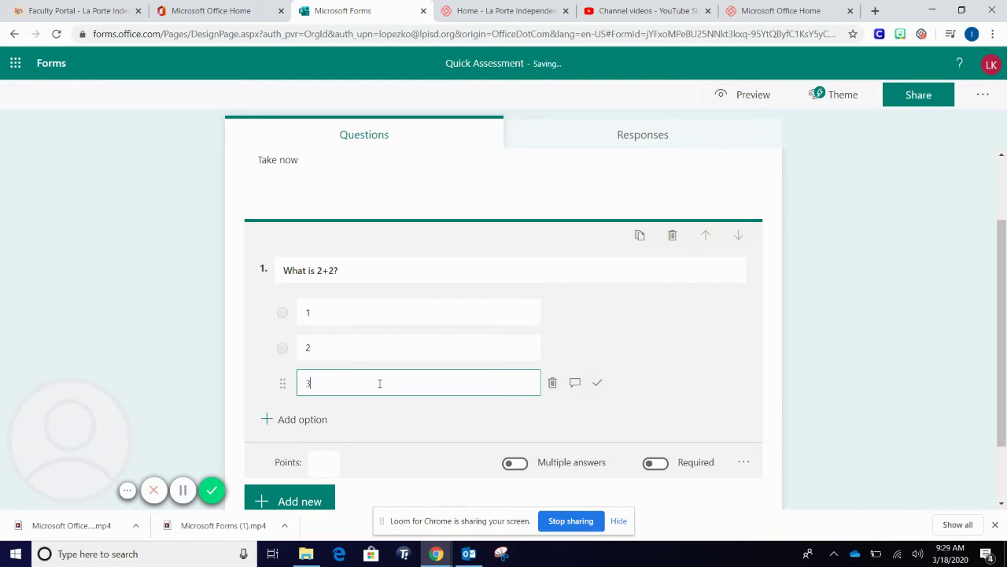
left_click(307, 420)
type("4")
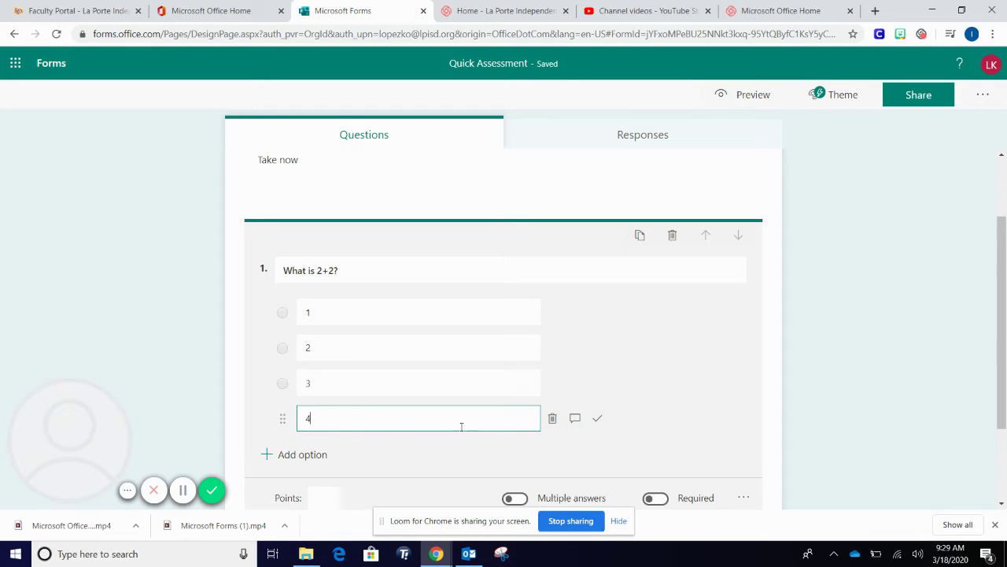
left_click(597, 419)
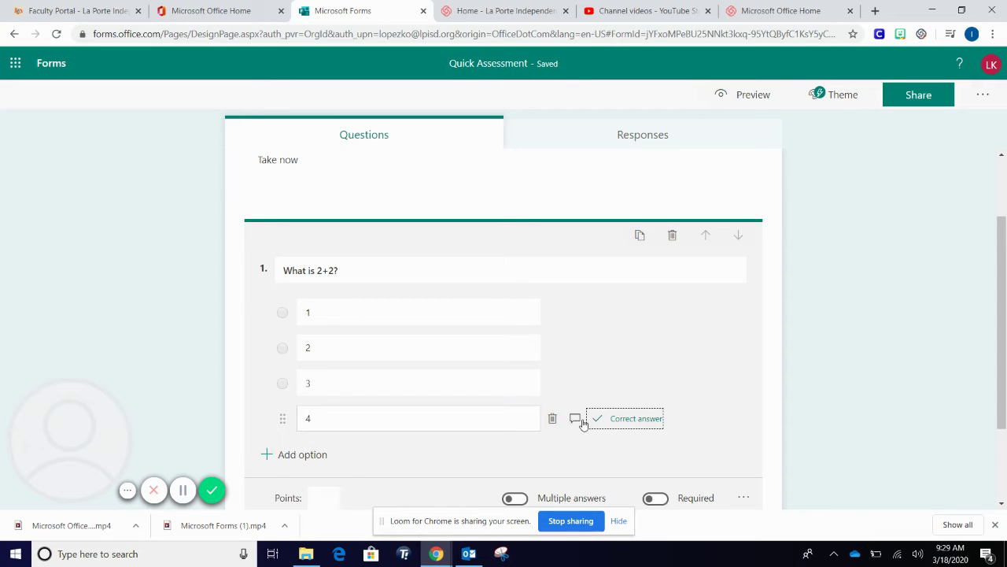
Toggle the respondent message for answer 4 and the question's multiple-answers setting on and off again.
left_click(575, 417)
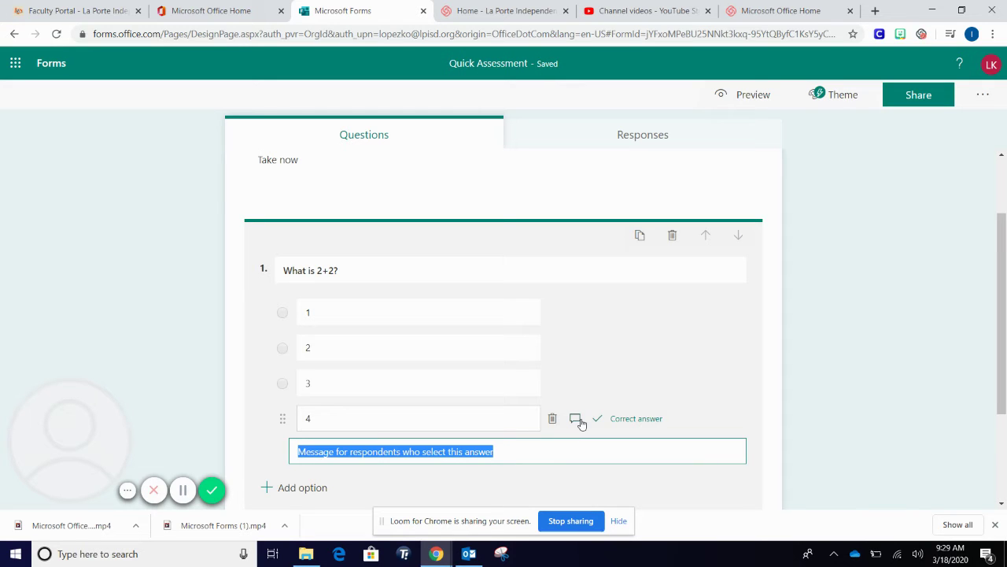
left_click(579, 423)
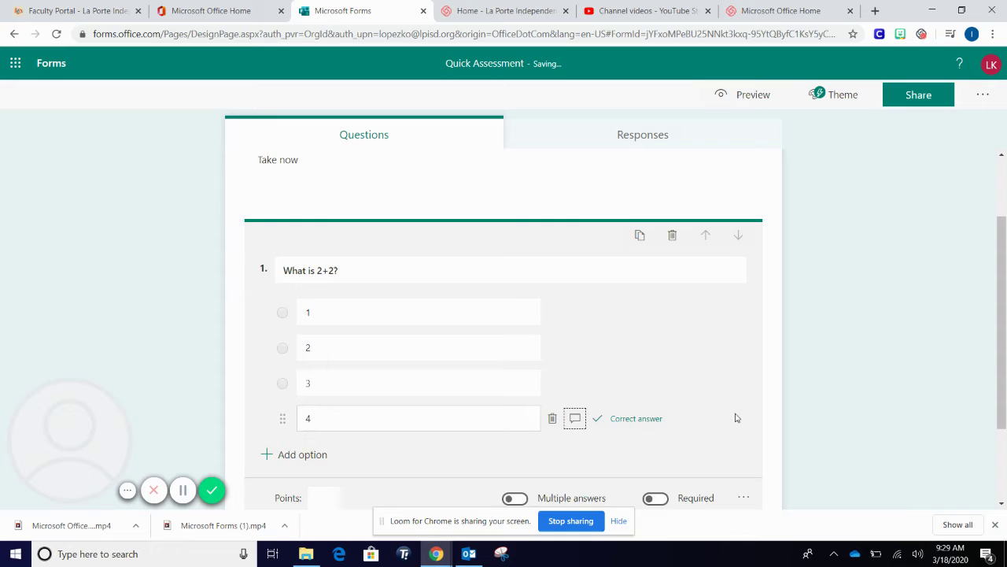
scroll(736, 416, "down", 2)
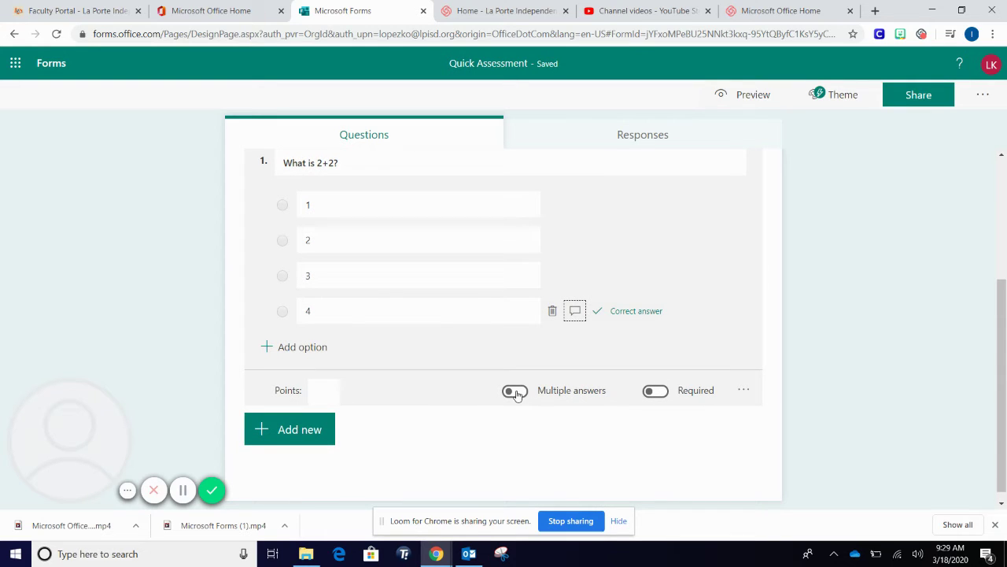
left_click(518, 394)
left_click(508, 277)
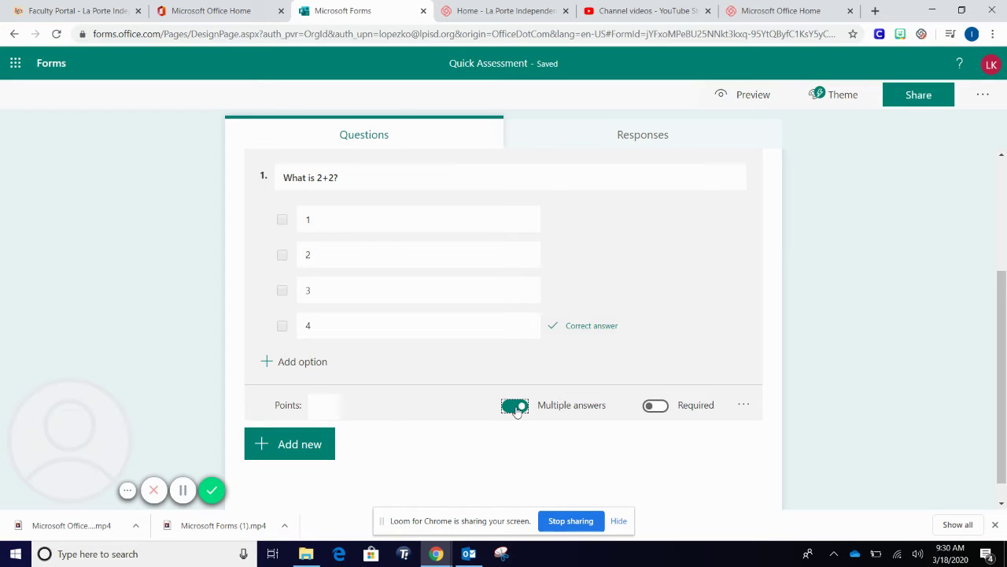
left_click(515, 406)
Set the question's value to 100 points and make it required.
left_click(324, 411)
type("100")
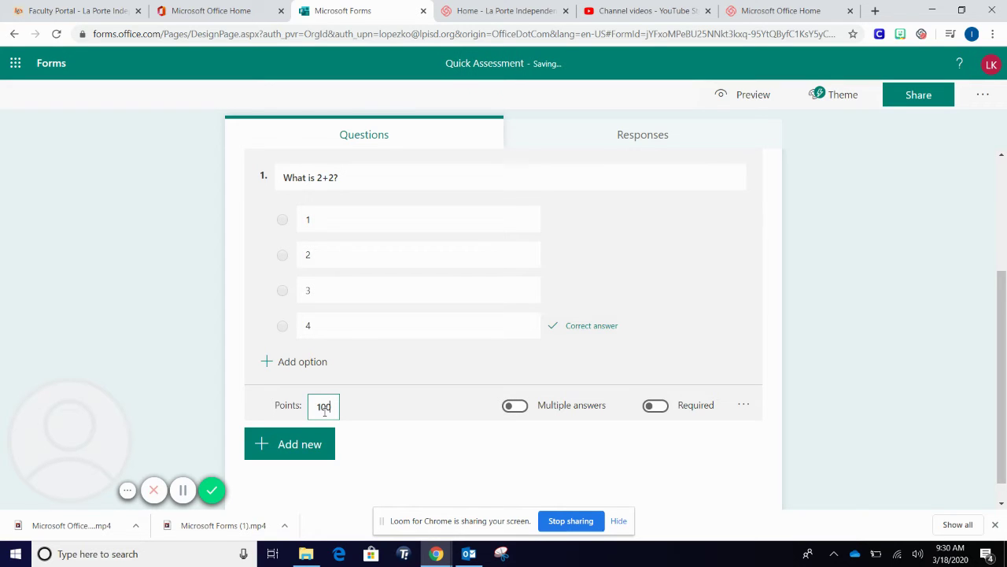
left_click(658, 406)
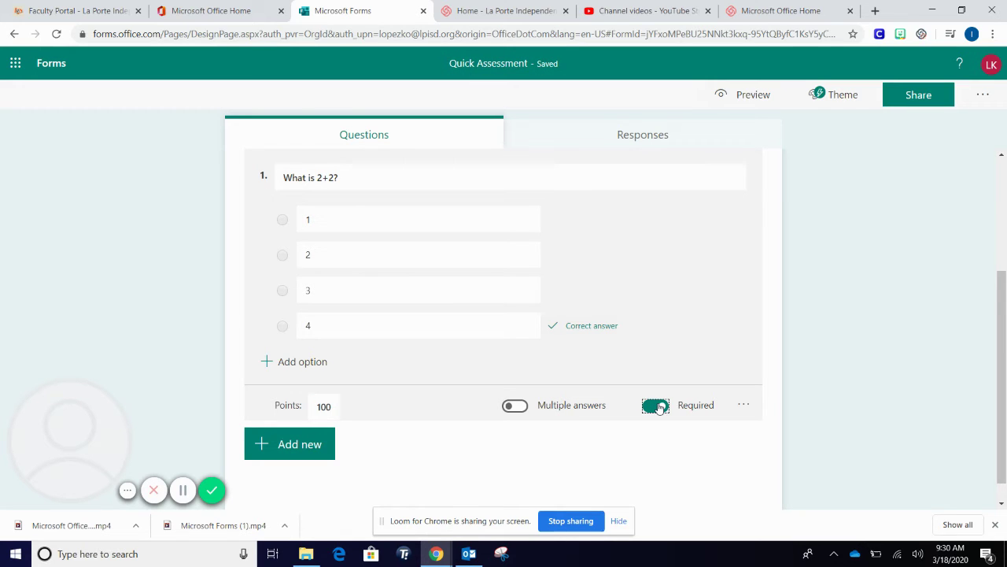
Enable the Math option for the "What is 2+2?" question and turn off its subtitle.
left_click(746, 405)
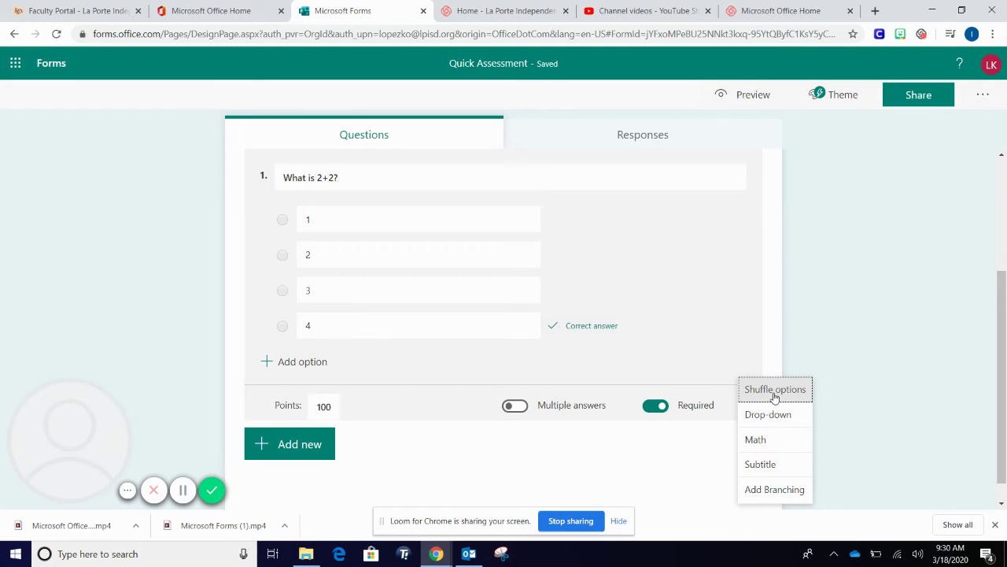
left_click(757, 440)
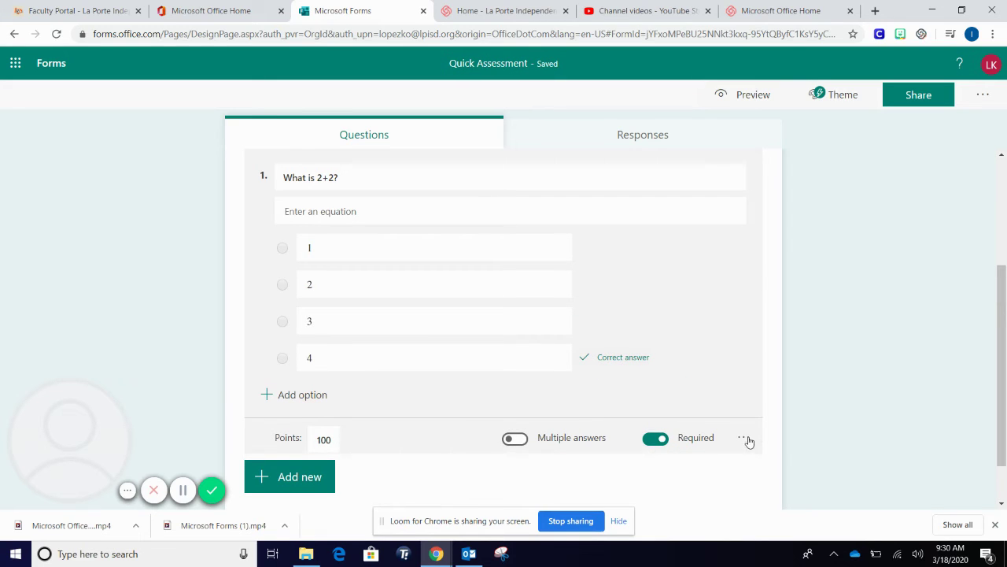
left_click(745, 439)
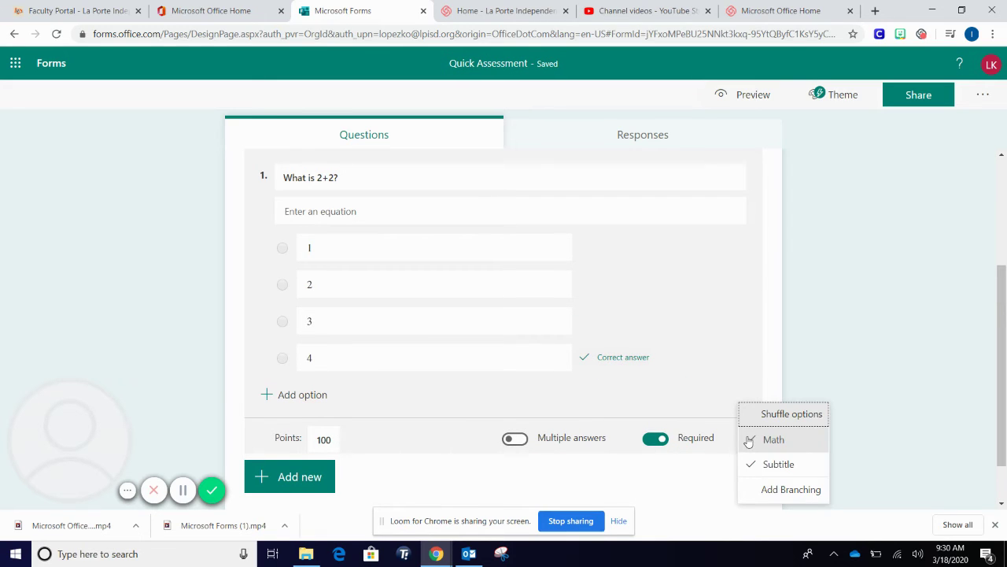
left_click(777, 464)
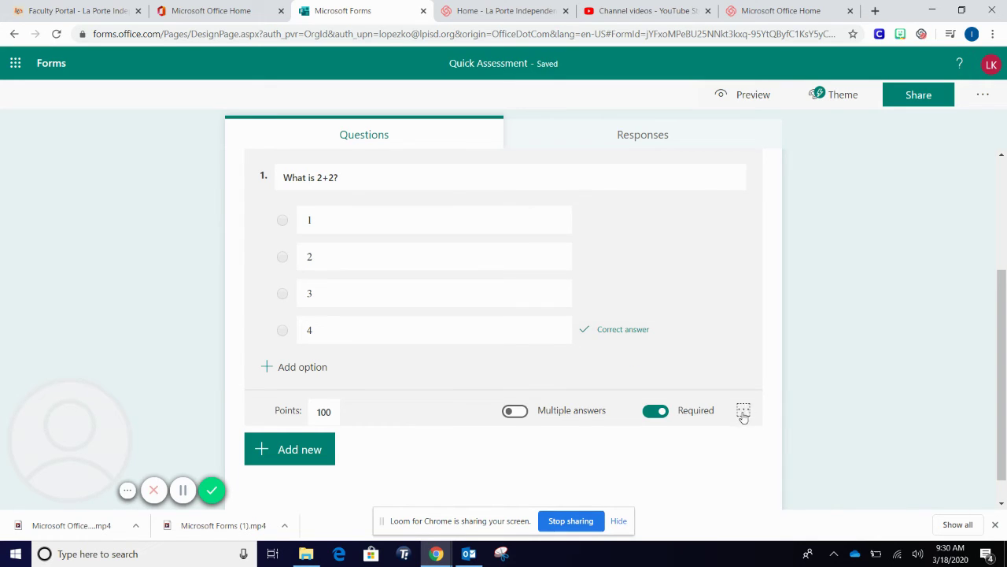
Turn the question's subtitle on and off again.
left_click(743, 411)
left_click(766, 463)
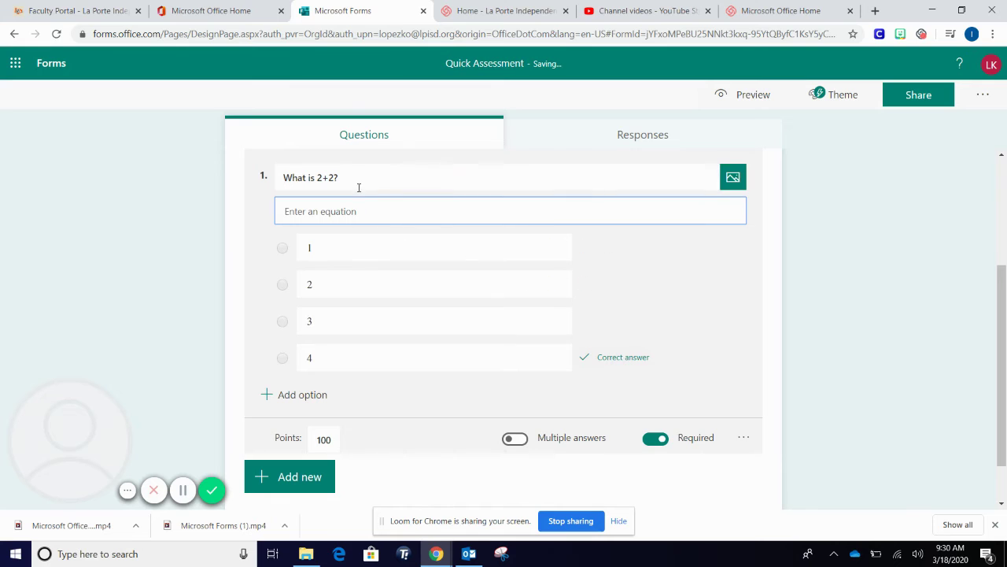
left_click(743, 437)
left_click(771, 464)
Examine the question types offered for a new question, including the additional ones.
scroll(659, 477, "down", 2)
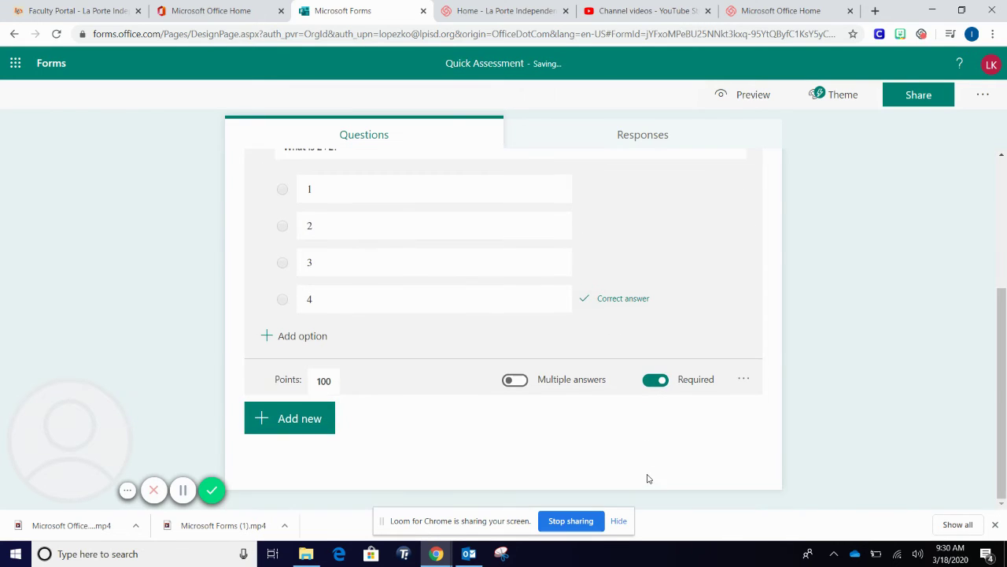
left_click(299, 421)
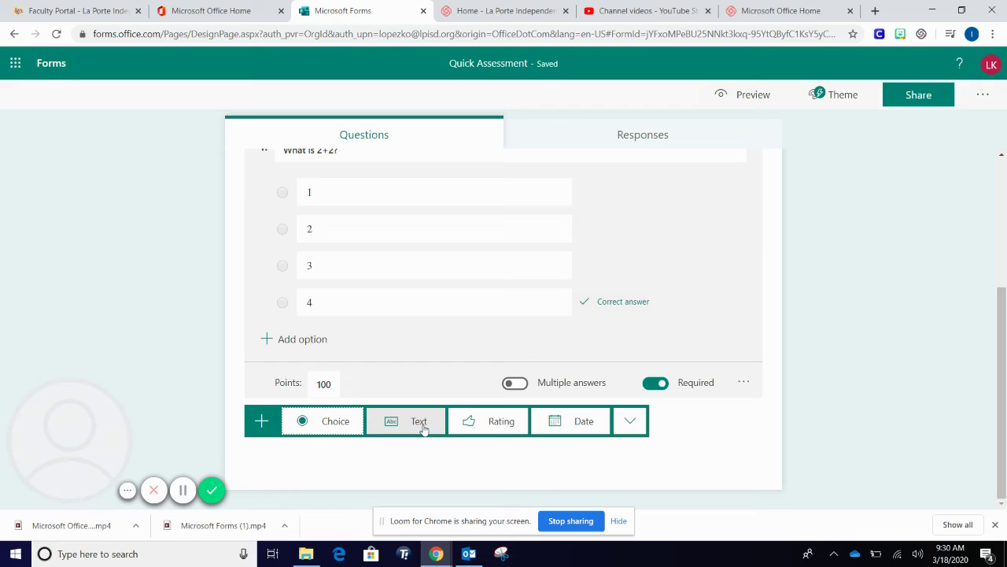
left_click(630, 421)
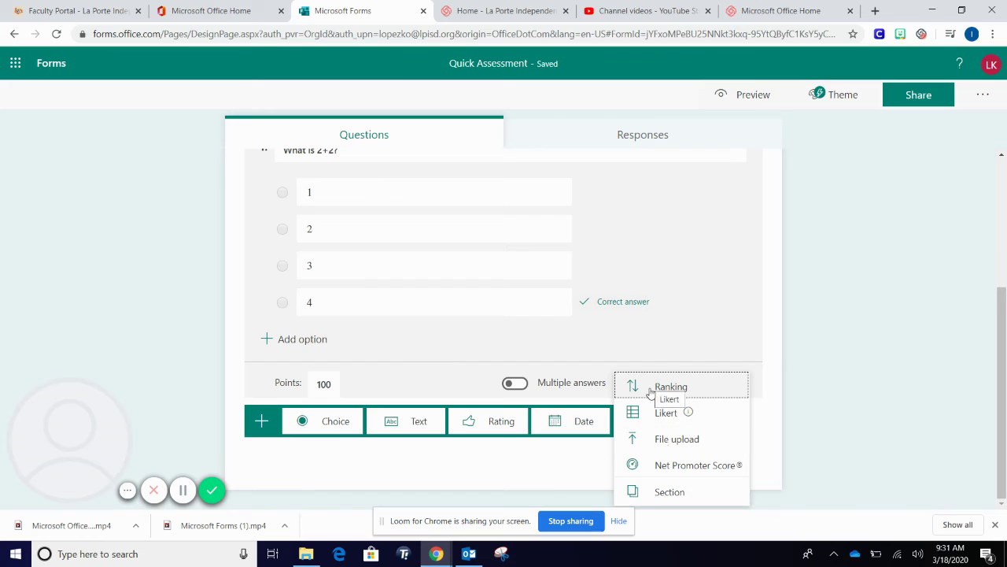
mouse_move(657, 413)
left_click(418, 448)
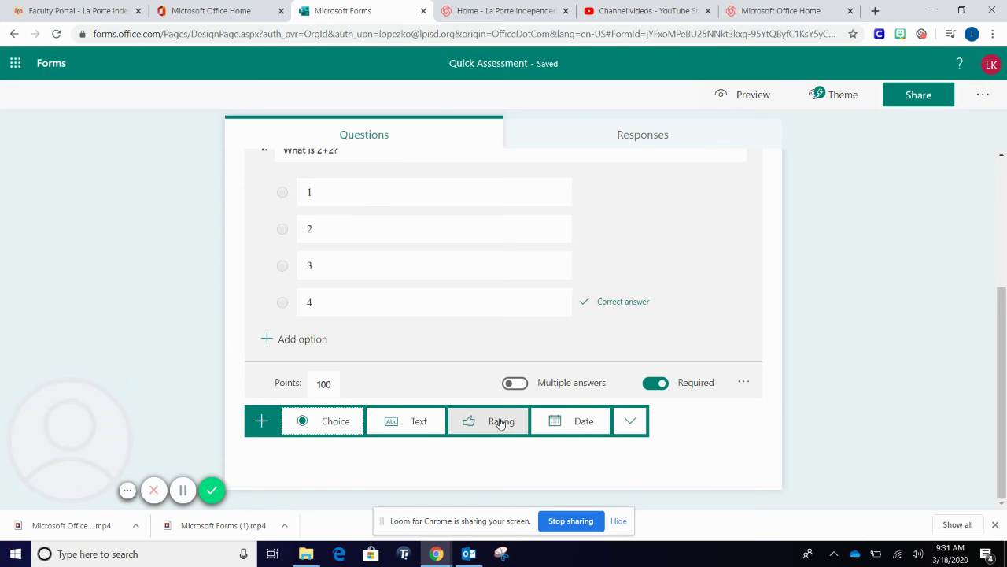
scroll(504, 422, "up", 3)
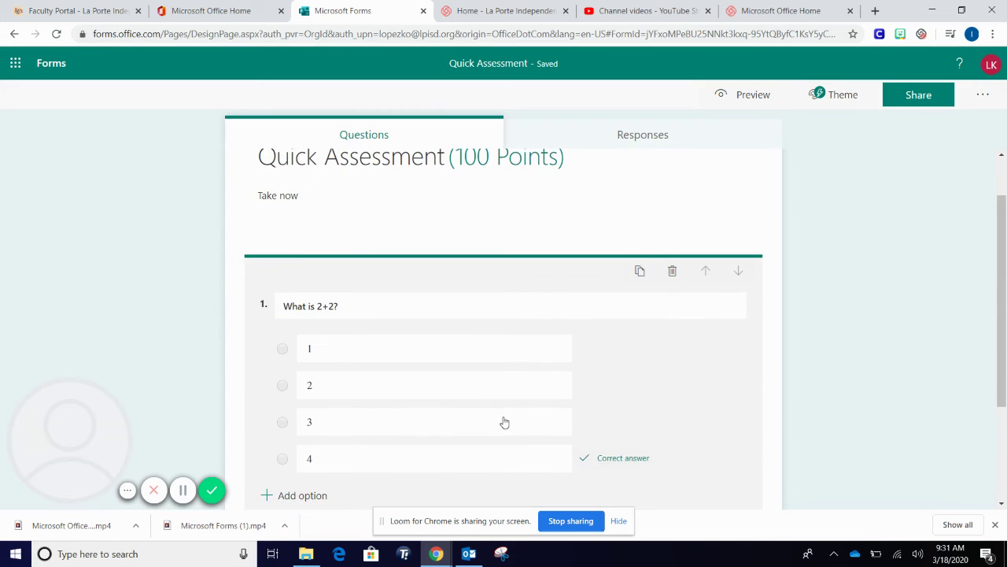
Apply the teal and purple concert-crowd theme with raised heart-shaped hands from the theme ideas to the quiz.
scroll(503, 419, "down", 3)
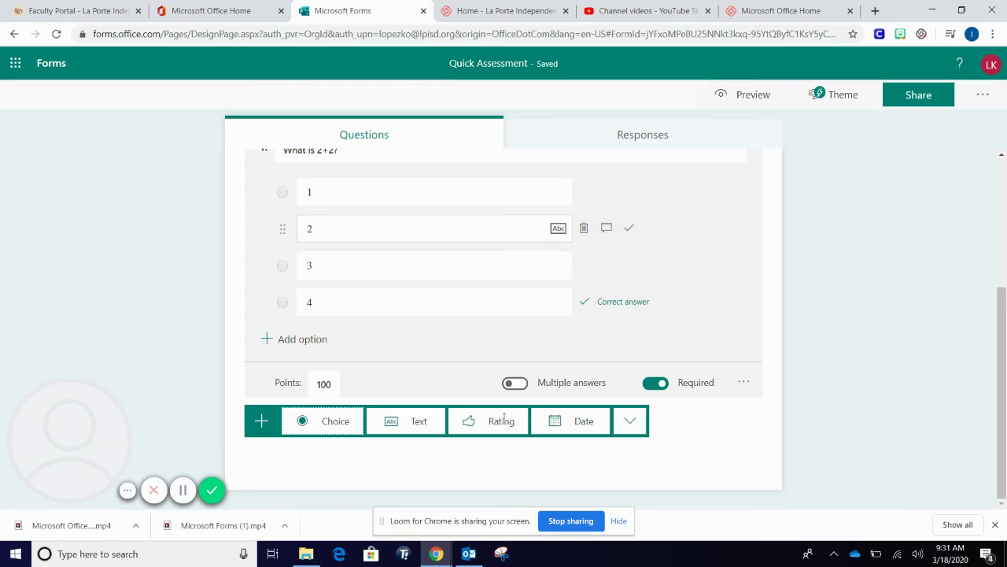
left_click(818, 94)
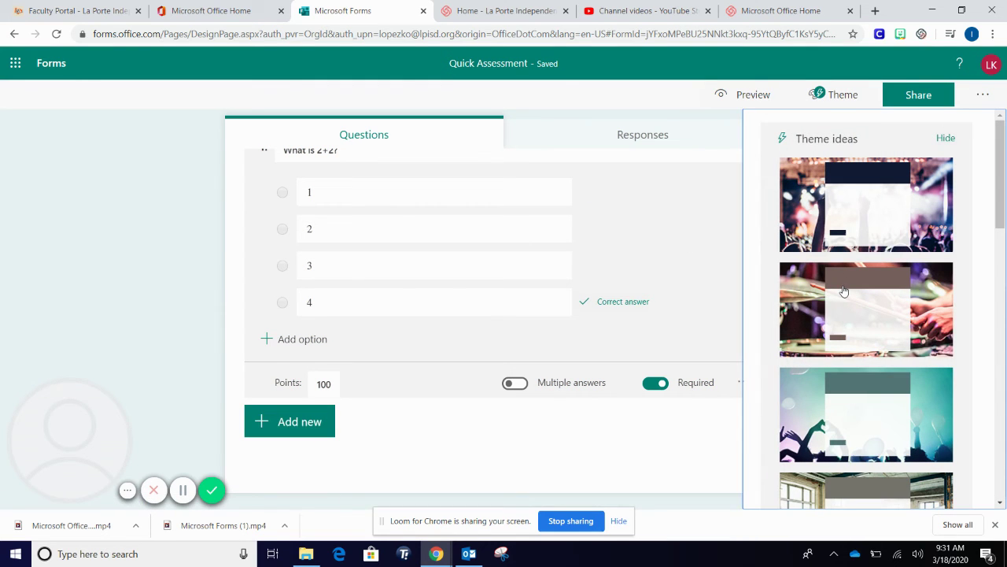
left_click(843, 291)
left_click(824, 425)
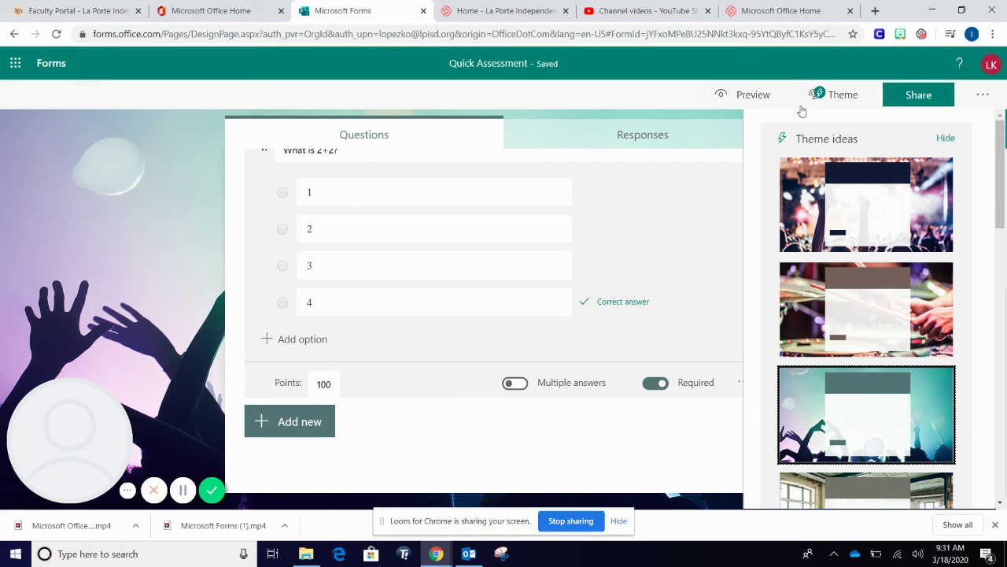
Preview the quiz as respondents see it, checking the mobile layout and returning to the computer layout.
left_click(749, 94)
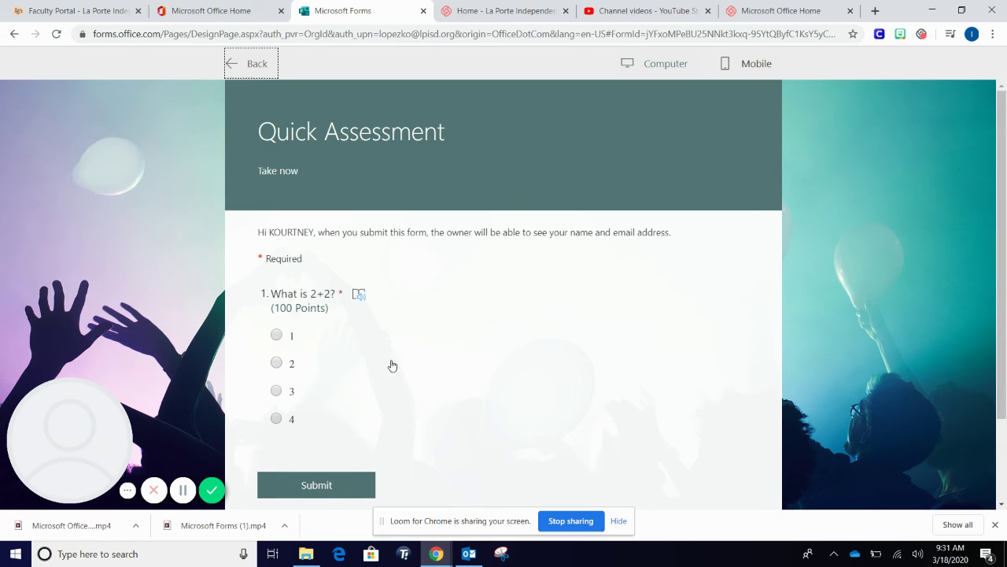
left_click(239, 69)
left_click(744, 100)
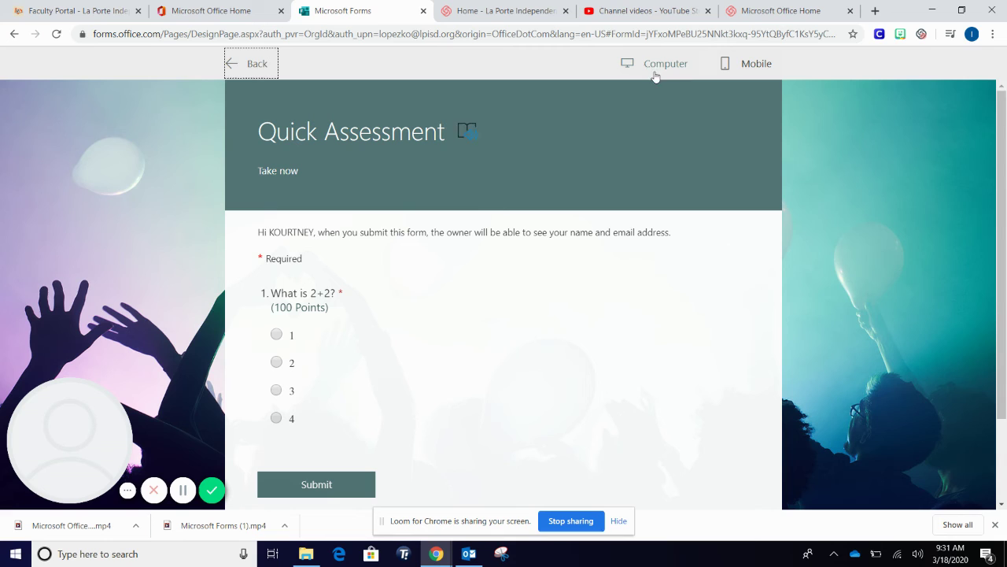
left_click(772, 66)
left_click(670, 66)
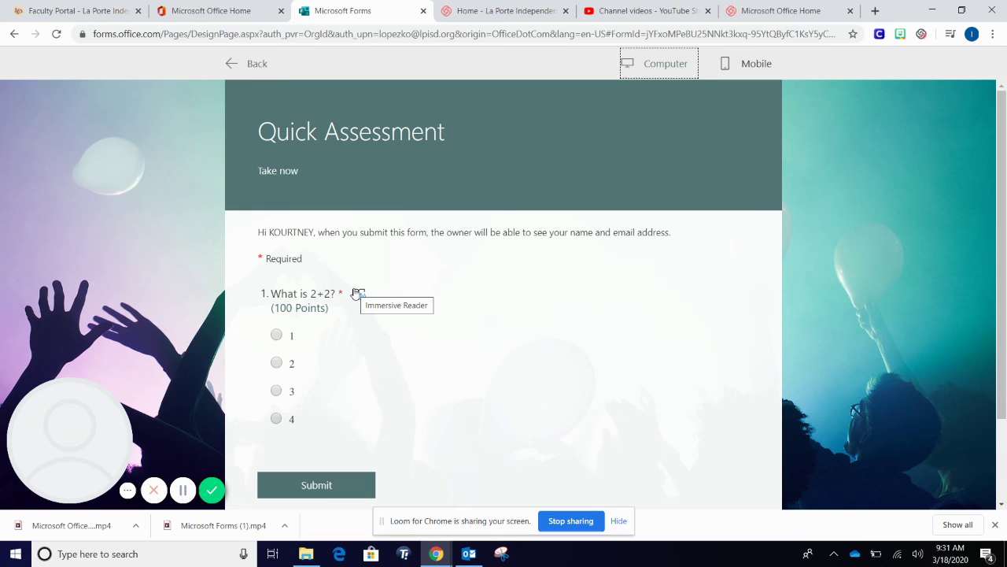
Have Immersive Reader read the "What is 2+2?" question aloud, pause it and return to the quiz preview.
left_click(356, 293)
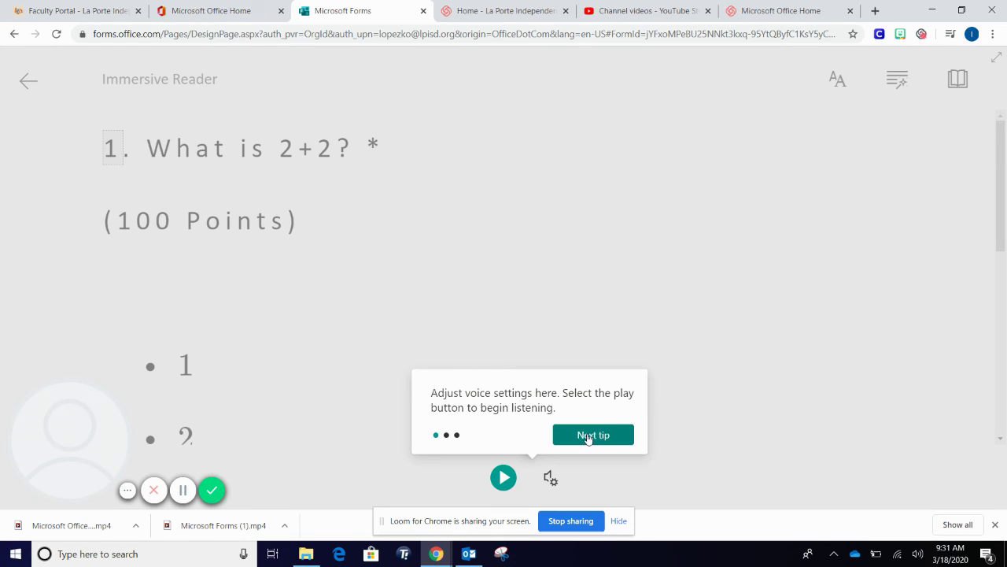
left_click(506, 480)
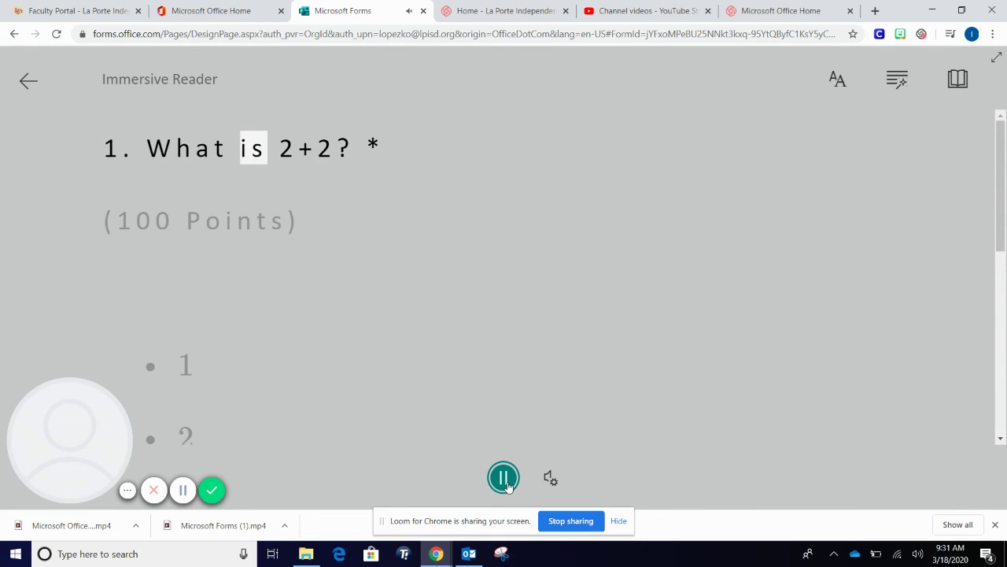
left_click(503, 477)
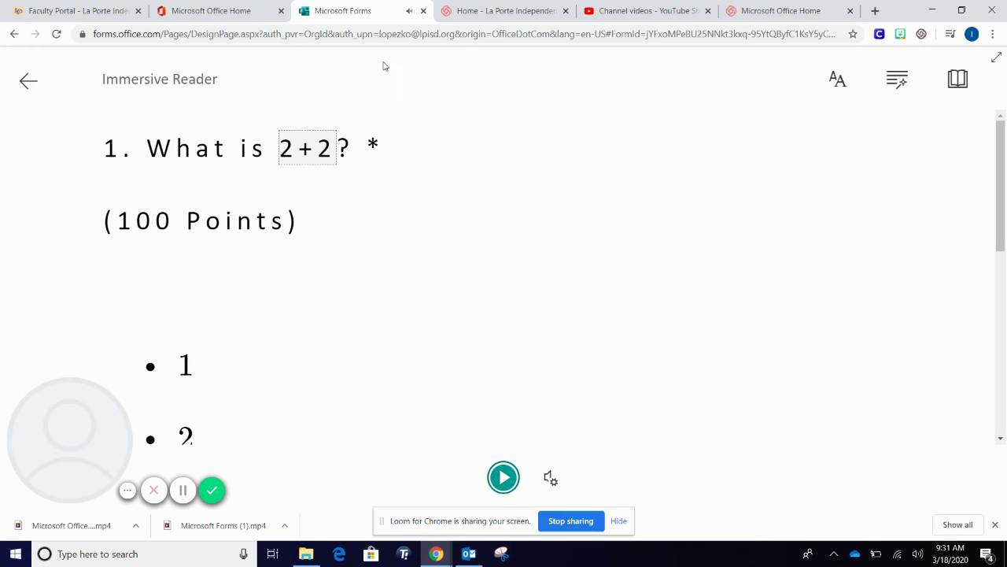
left_click(27, 78)
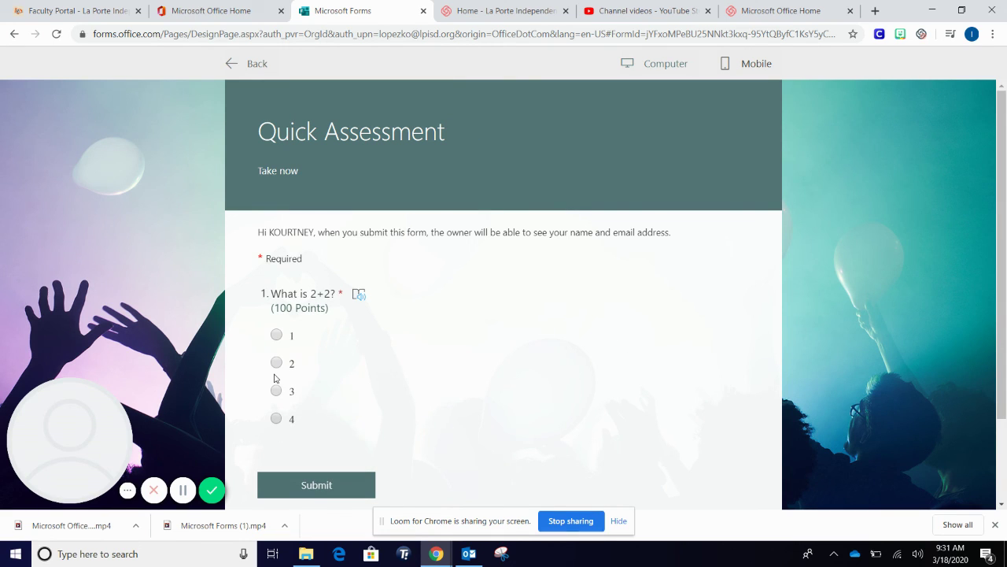
Answer the "What is 2+2?" question with 4, submit the response and view its results.
left_click(276, 418)
left_click(299, 483)
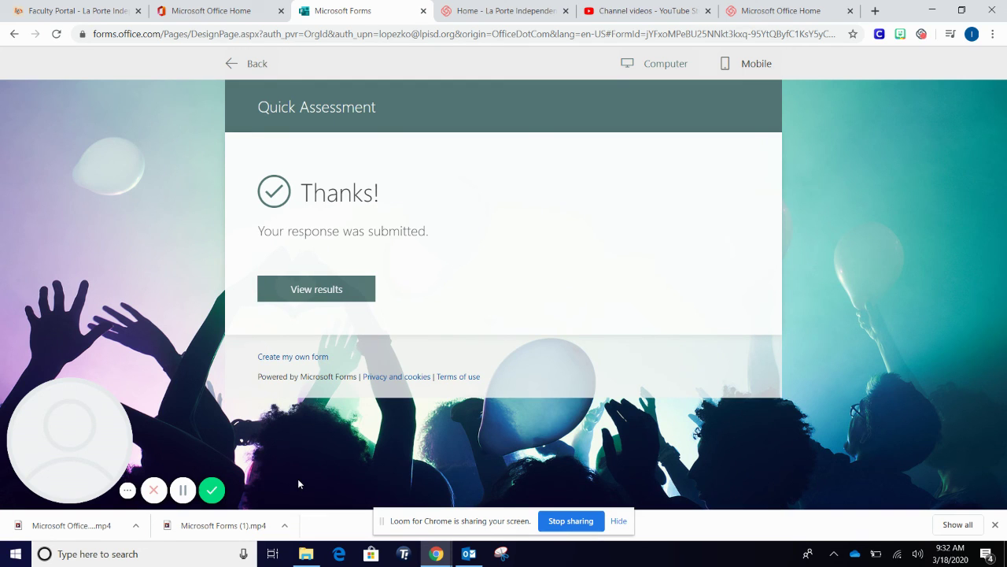
left_click(330, 296)
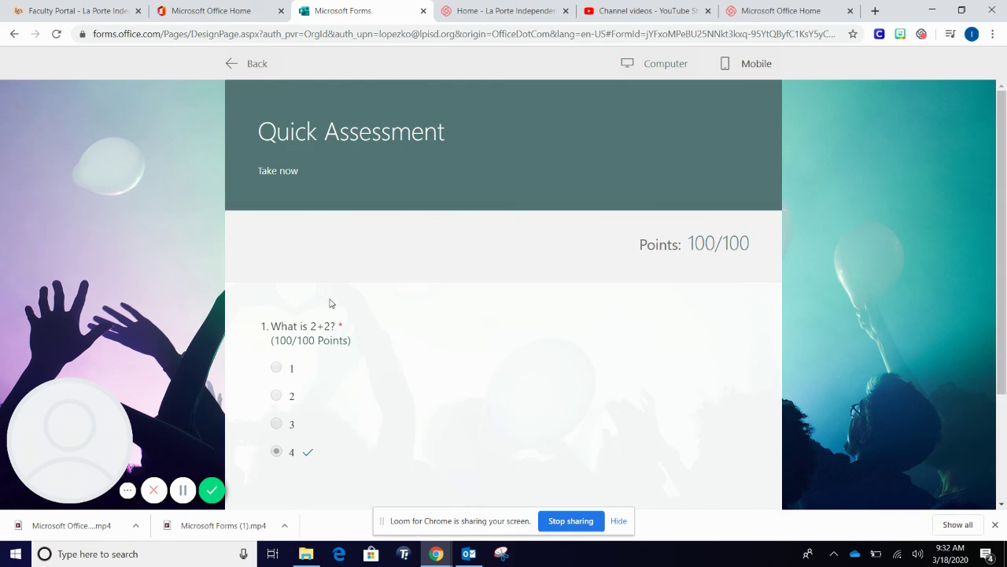